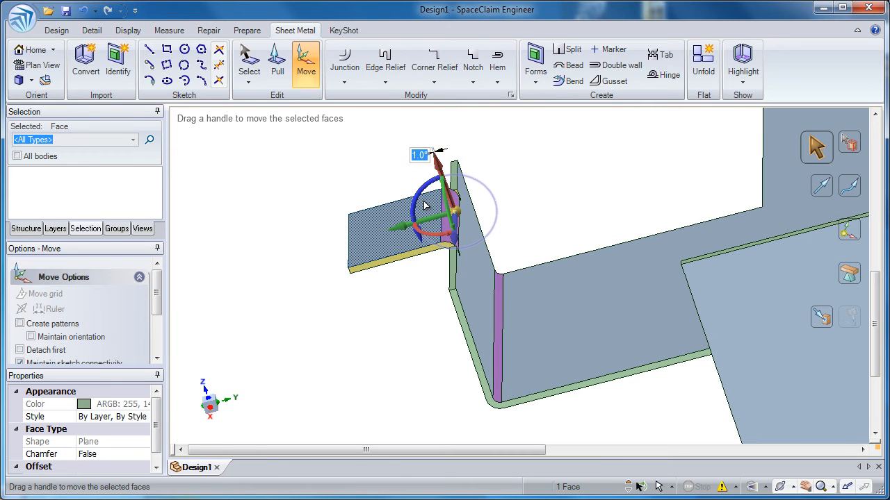
Examine where the Move handle anchors when the end tab and the adjoining wall face are selected near different bends.
{"action": "middle_click_drag", "start_coordinate": [459, 235], "coordinate": [437, 283]}
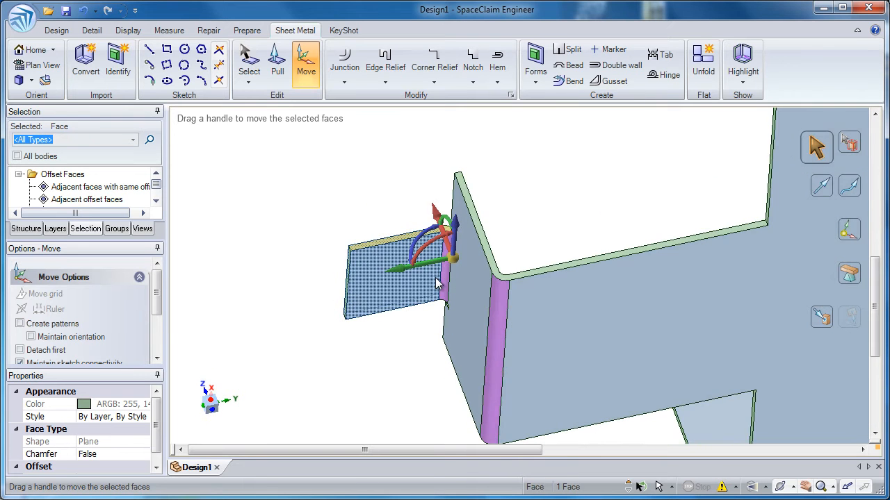
{"action": "left_click", "coordinate": [363, 291]}
{"action": "left_click", "coordinate": [361, 223]}
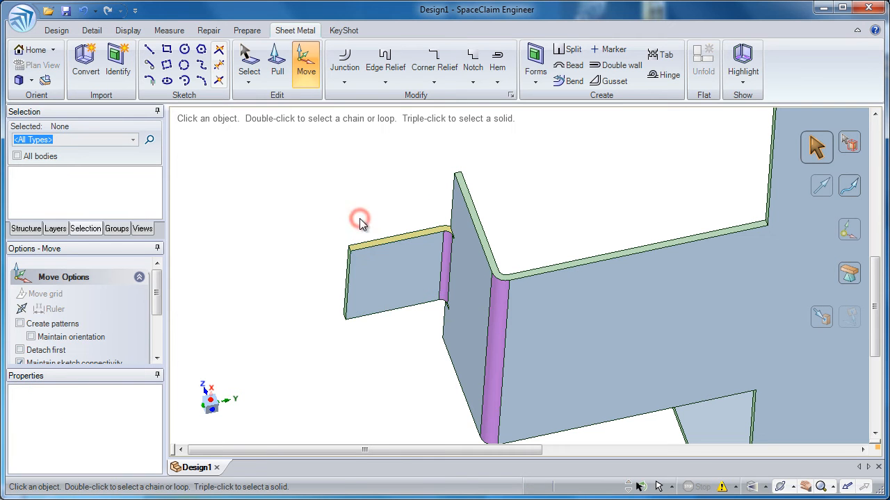
{"action": "left_click", "coordinate": [358, 275]}
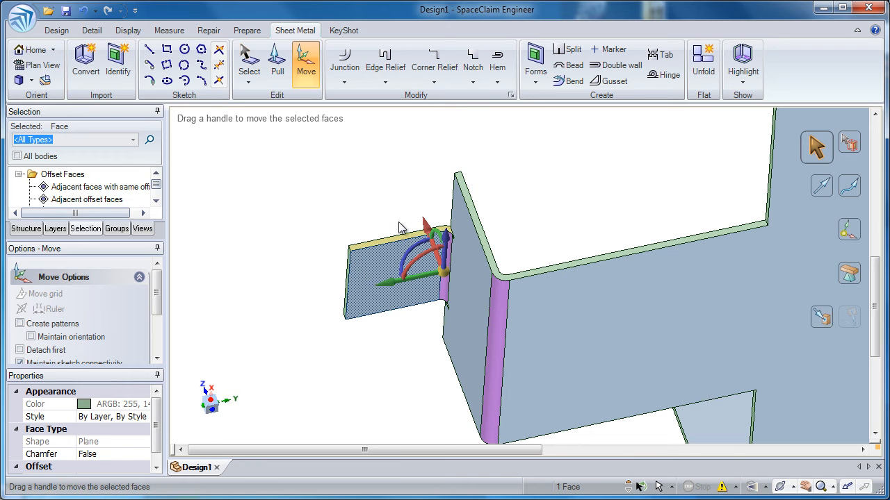
{"action": "middle_click_drag", "start_coordinate": [409, 233], "coordinate": [379, 238]}
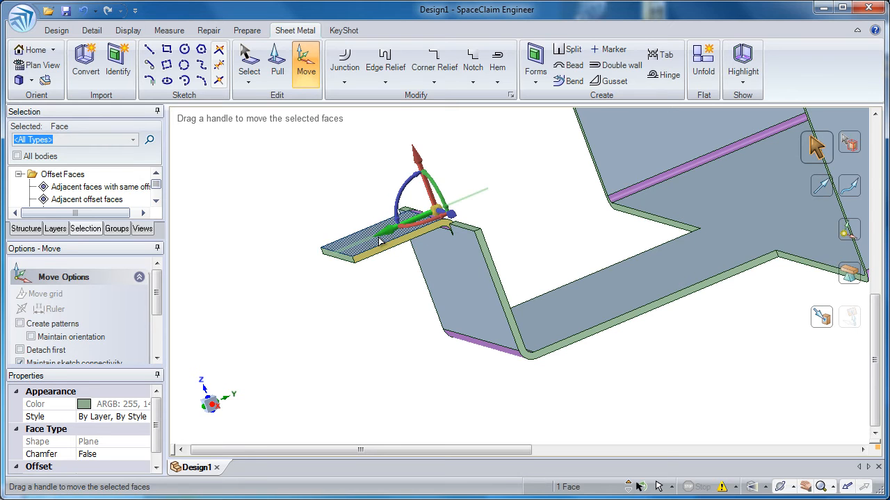
{"action": "left_click", "coordinate": [462, 279]}
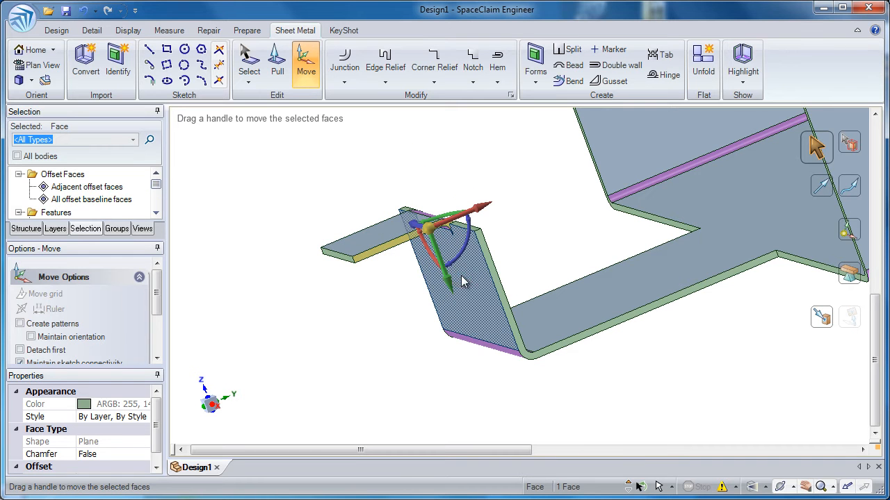
{"action": "left_click", "coordinate": [534, 260]}
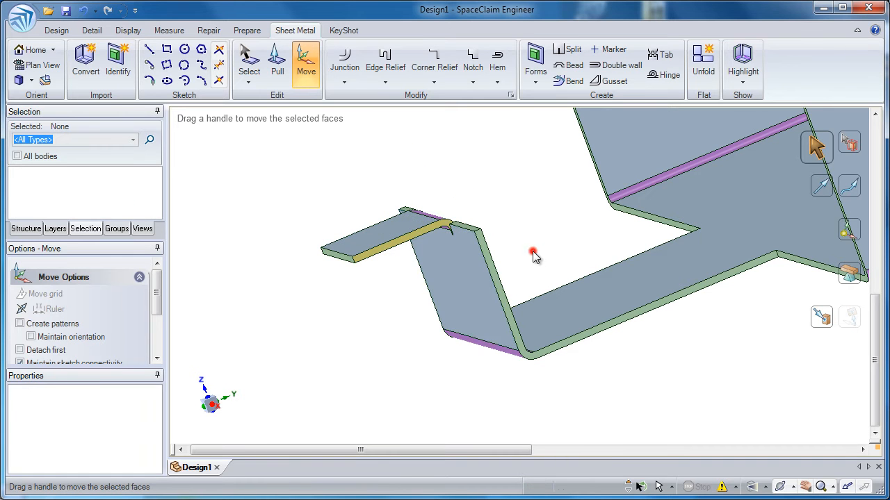
{"action": "left_click", "coordinate": [475, 297]}
{"action": "left_click", "coordinate": [503, 211]}
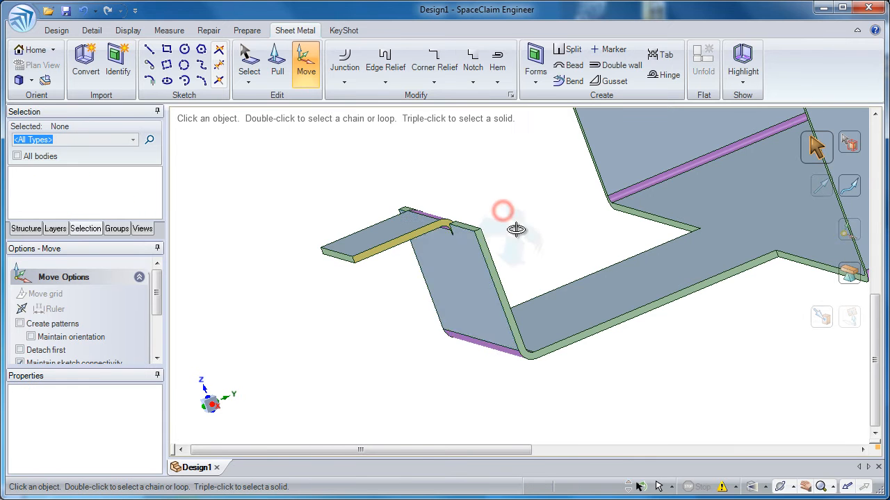
{"action": "middle_click_drag", "start_coordinate": [516, 229], "coordinate": [482, 246]}
{"action": "left_click", "coordinate": [494, 226]}
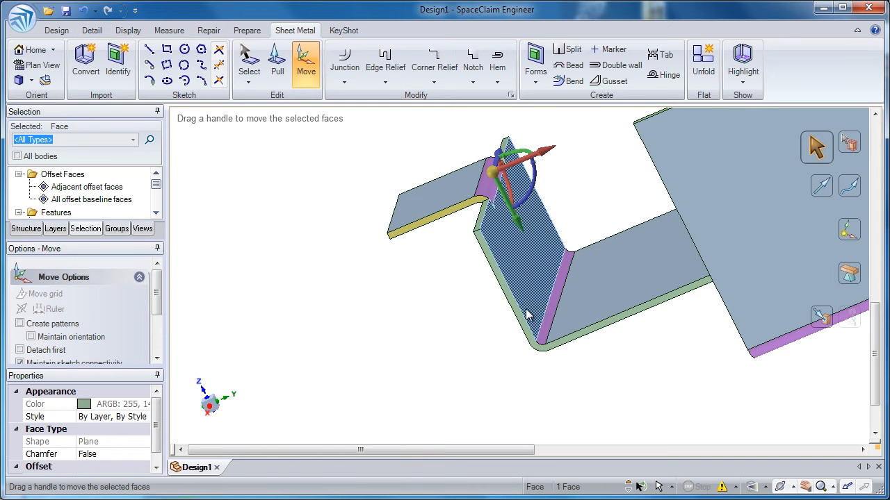
{"action": "left_click", "coordinate": [487, 327]}
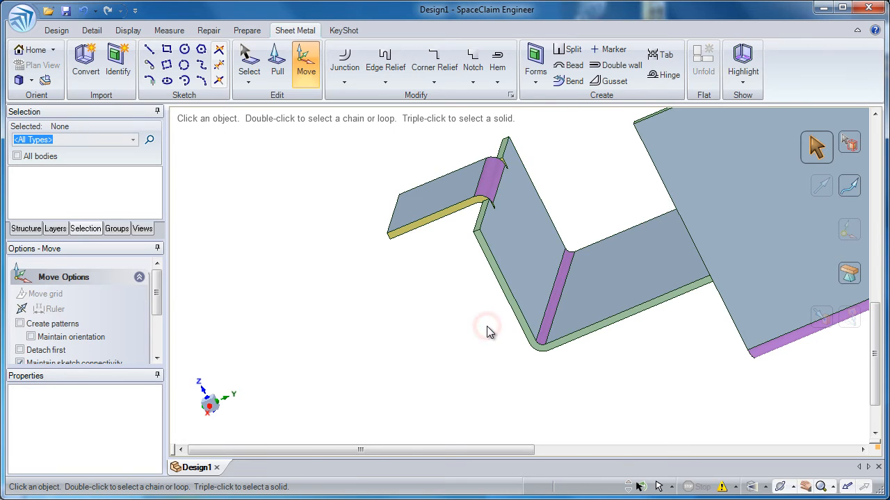
{"action": "left_click", "coordinate": [543, 287]}
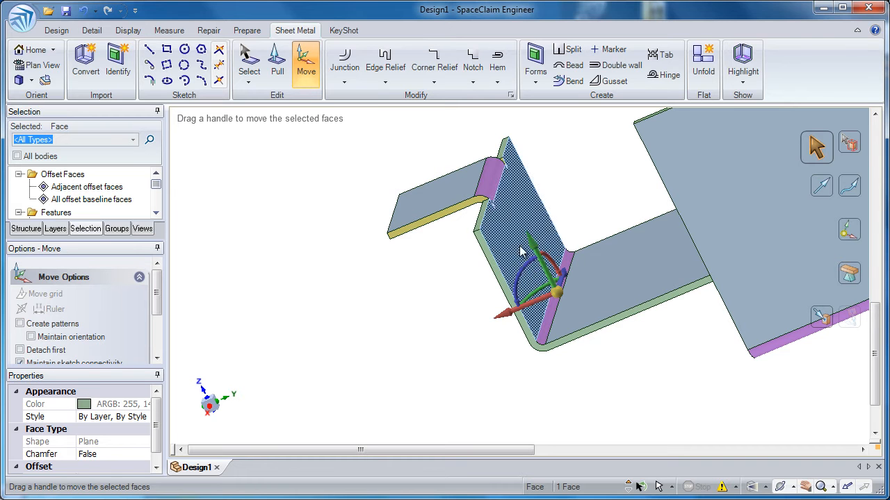
Rotate the end tab about its bend with Move and set the angle to 315°.
{"action": "middle_click_drag", "start_coordinate": [474, 188], "coordinate": [486, 131]}
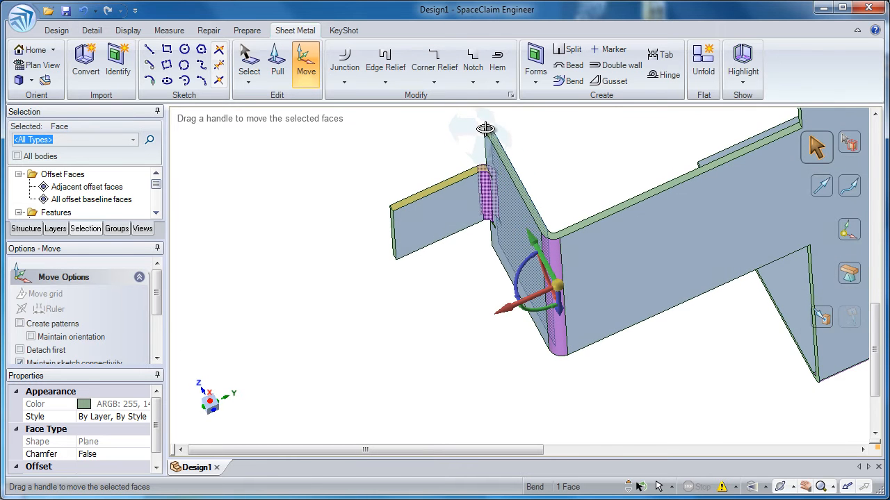
{"action": "left_click", "coordinate": [475, 201]}
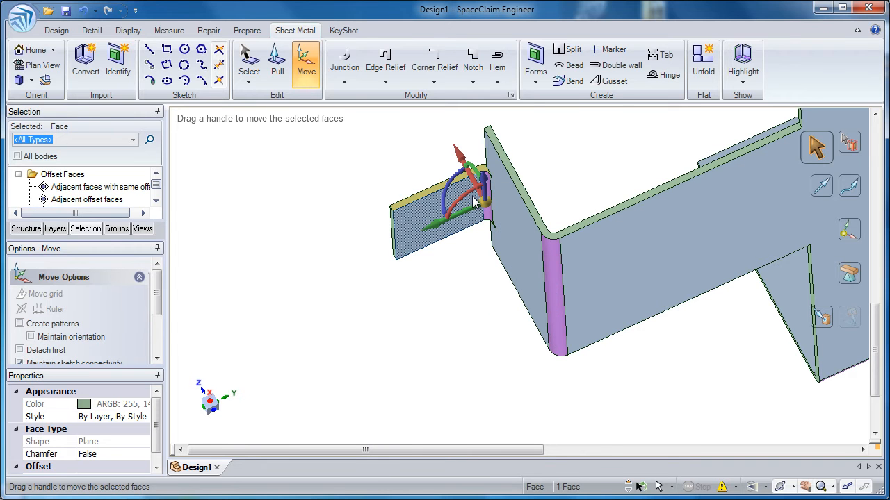
{"action": "left_click_drag", "start_coordinate": [450, 186], "coordinate": [453, 141]}
{"action": "key", "text": "space"}
{"action": "type", "text": "3"}
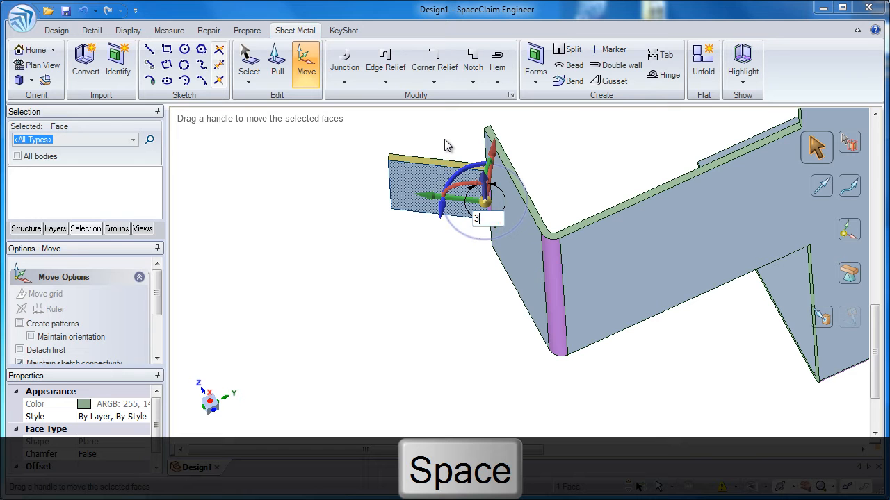
{"action": "key", "text": "Return"}
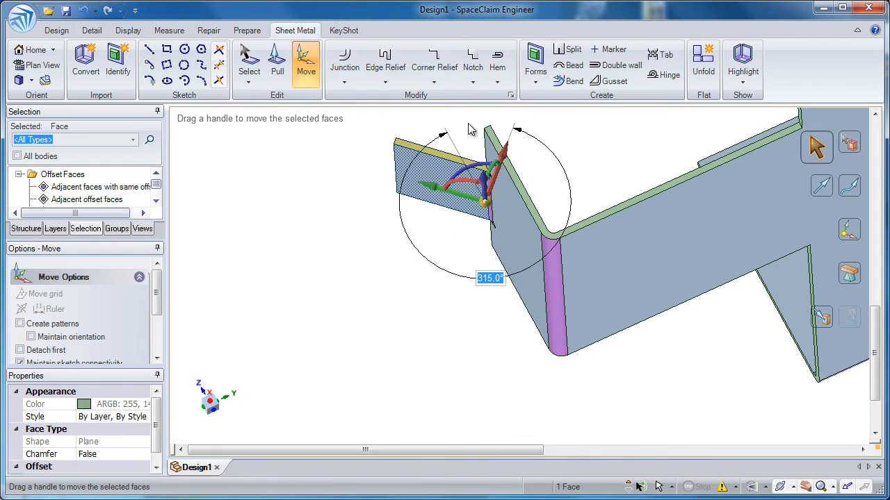
{"action": "left_click", "coordinate": [459, 130]}
Pull the end tab's outer edge into a wall about 0.61 in long, using the adjoining wall's face as the direction reference.
{"action": "middle_click_drag", "start_coordinate": [460, 181], "coordinate": [494, 308], "text": "shift"}
{"action": "middle_click_drag", "start_coordinate": [509, 269], "coordinate": [459, 322], "text": "shift"}
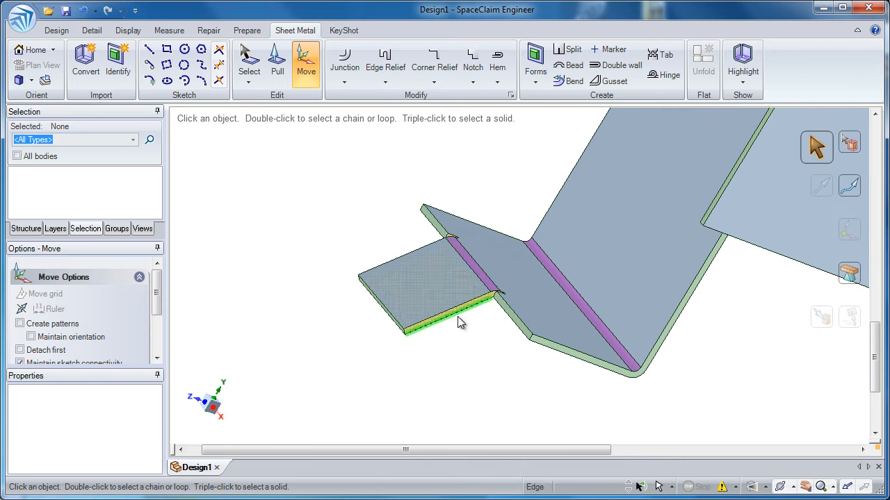
{"action": "left_click", "coordinate": [281, 82]}
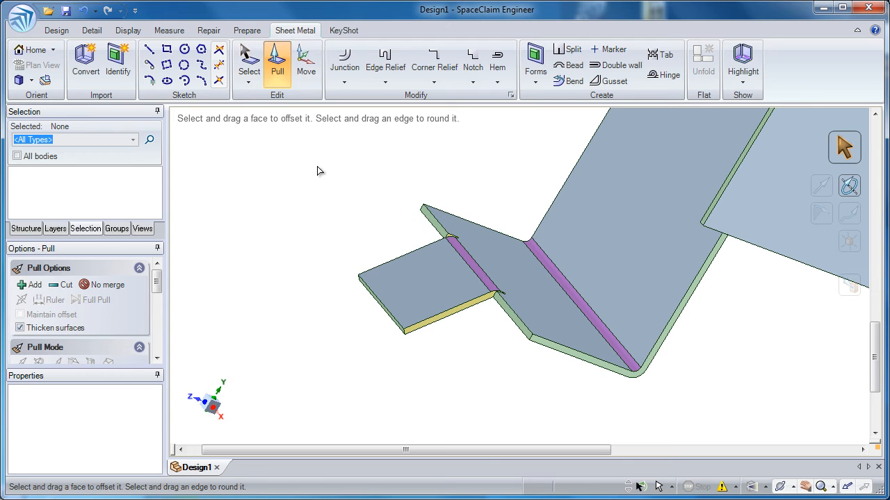
{"action": "left_click", "coordinate": [374, 292]}
{"action": "middle_click_drag", "start_coordinate": [369, 192], "coordinate": [513, 307]}
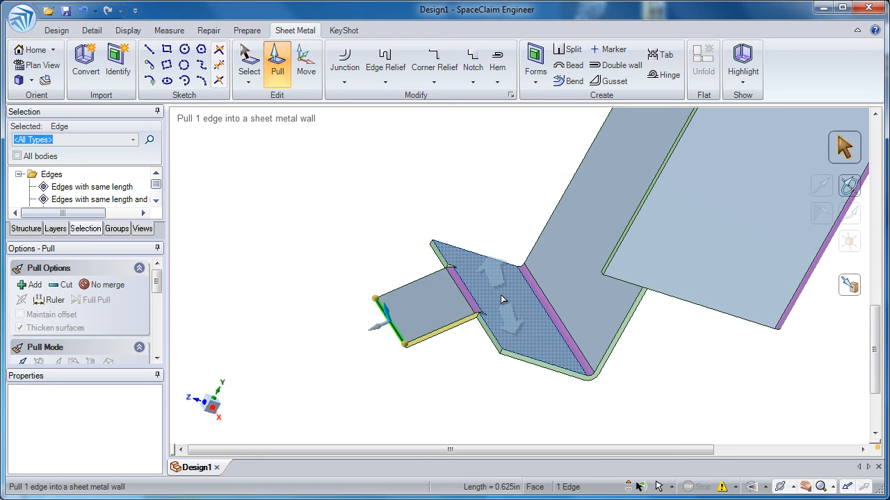
{"action": "mouse_move", "coordinate": [388, 334]}
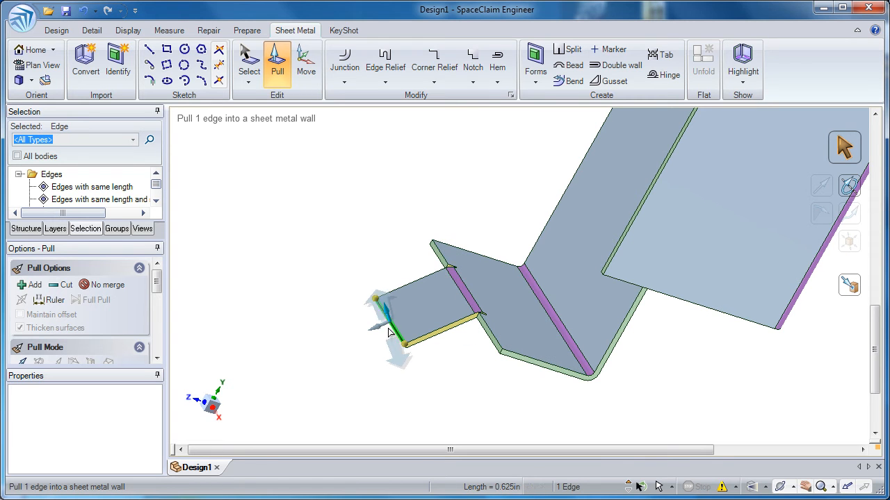
{"action": "key", "text": "alt"}
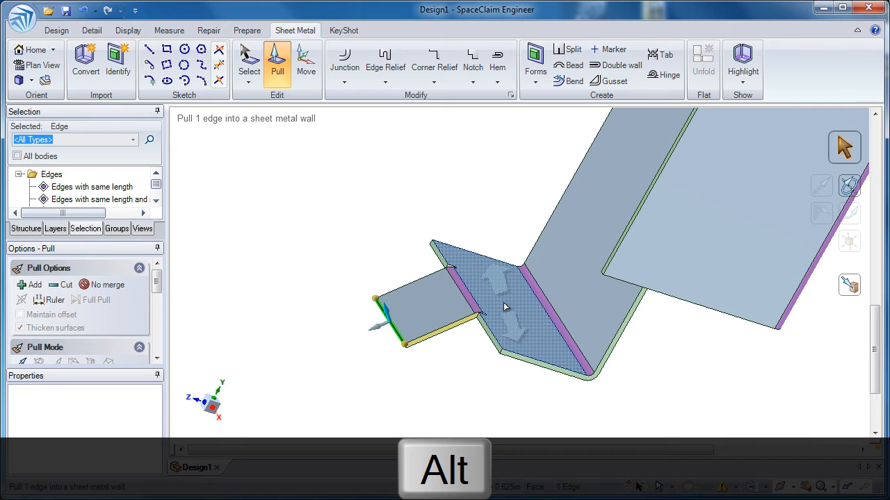
{"action": "left_click", "coordinate": [505, 307], "text": "alt"}
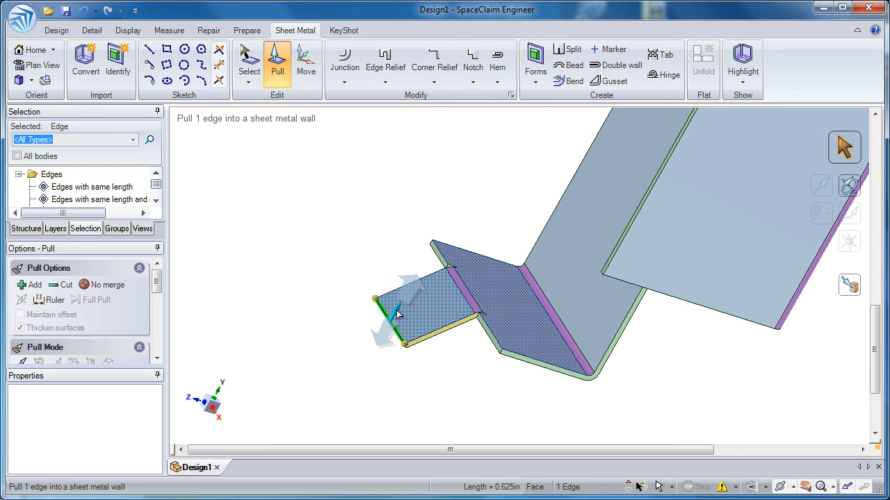
{"action": "middle_click_drag", "start_coordinate": [361, 245], "coordinate": [339, 250]}
{"action": "left_click_drag", "start_coordinate": [341, 250], "coordinate": [384, 183]}
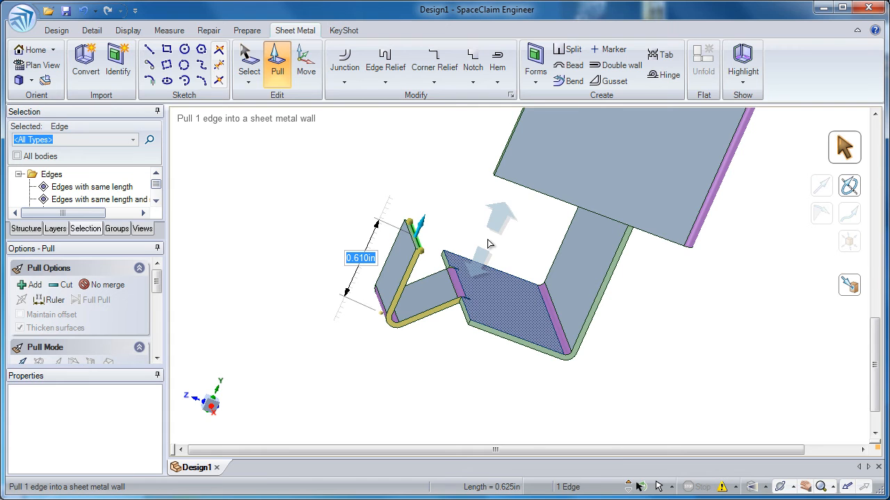
{"action": "left_click", "coordinate": [488, 244]}
Pull the short end edge of the large side flange into a new sheet metal wall running off the flange's end.
{"action": "middle_click_drag", "start_coordinate": [487, 244], "coordinate": [576, 264]}
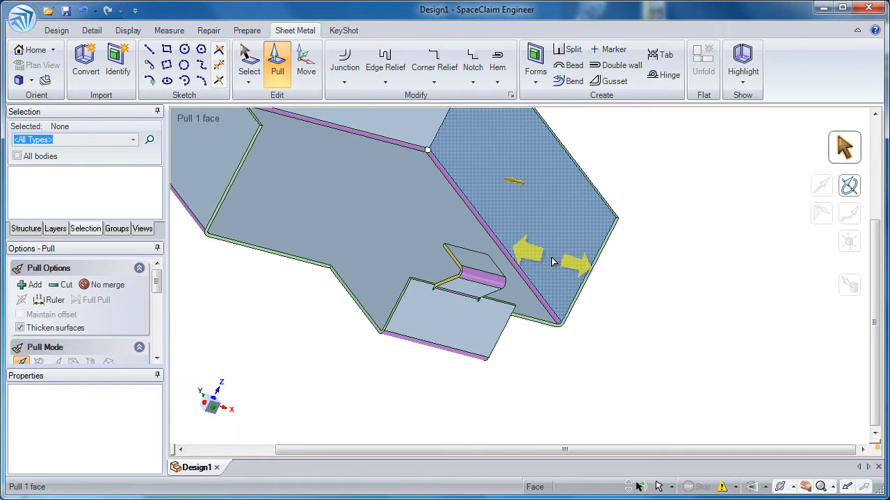
{"action": "left_click", "coordinate": [592, 262]}
{"action": "scroll", "coordinate": [599, 272], "scroll_direction": "up", "scroll_amount": 3}
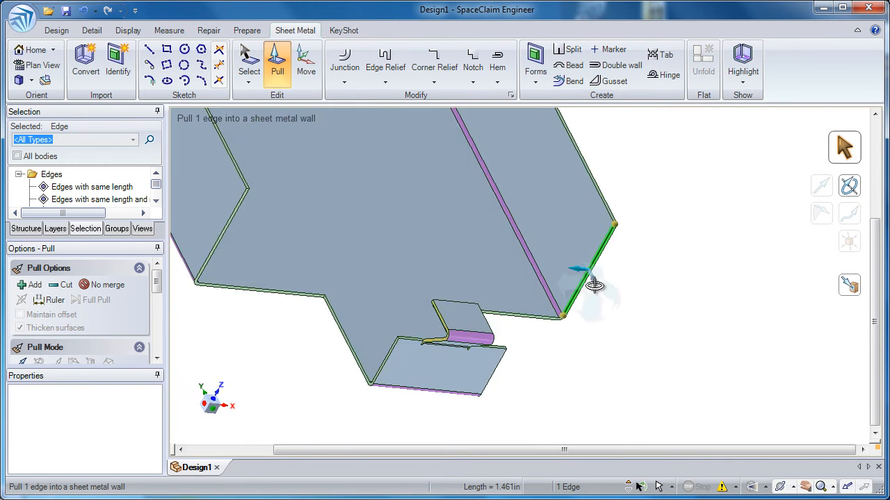
{"action": "middle_click_drag", "start_coordinate": [599, 274], "coordinate": [590, 321]}
{"action": "left_click_drag", "start_coordinate": [626, 319], "coordinate": [701, 317]}
{"action": "key", "text": "Escape"}
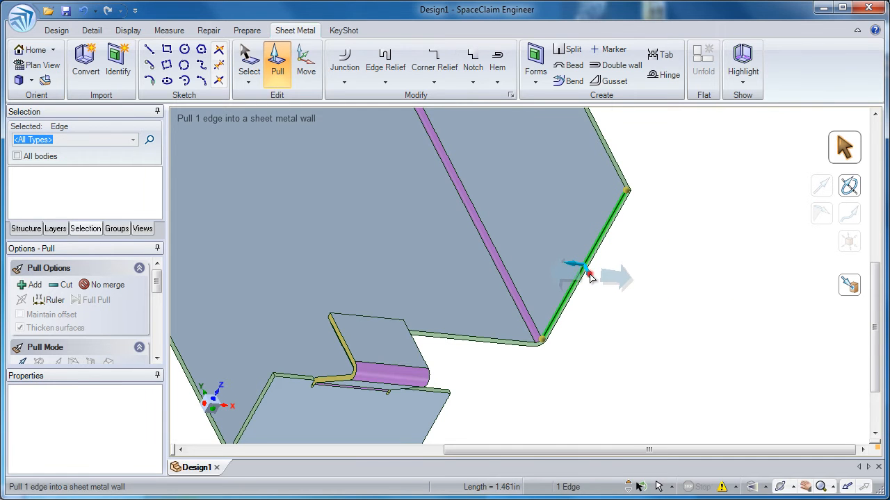
{"action": "middle_click_drag", "start_coordinate": [582, 274], "coordinate": [582, 296]}
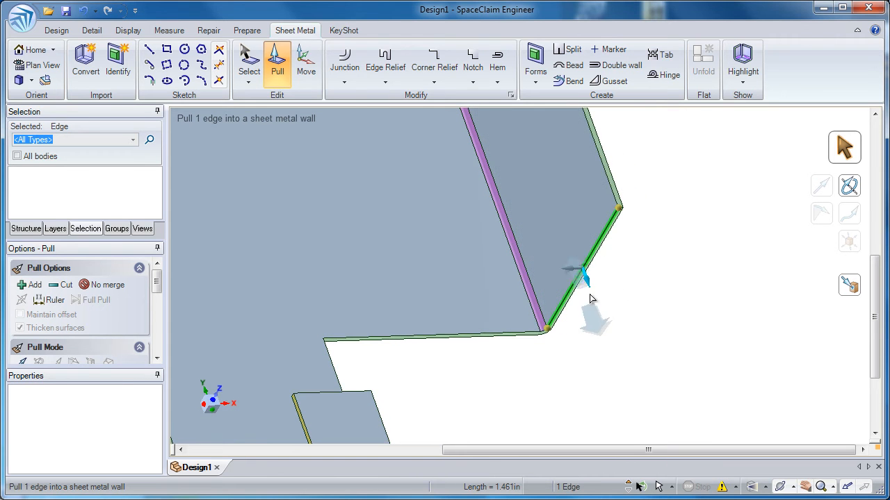
{"action": "left_click_drag", "start_coordinate": [641, 275], "coordinate": [664, 344]}
Pull the short end edge of the opposite side flange back onto itself to form a hem about 0.209 in long.
{"action": "middle_click_drag", "start_coordinate": [668, 243], "coordinate": [654, 268]}
{"action": "mouse_move", "coordinate": [408, 328]}
{"action": "middle_mouse_down", "text": "shift"}
{"action": "mouse_move", "coordinate": [675, 290]}
{"action": "mouse_move", "coordinate": [338, 333]}
{"action": "mouse_move", "coordinate": [289, 314]}
{"action": "middle_mouse_up", "text": "shift"}
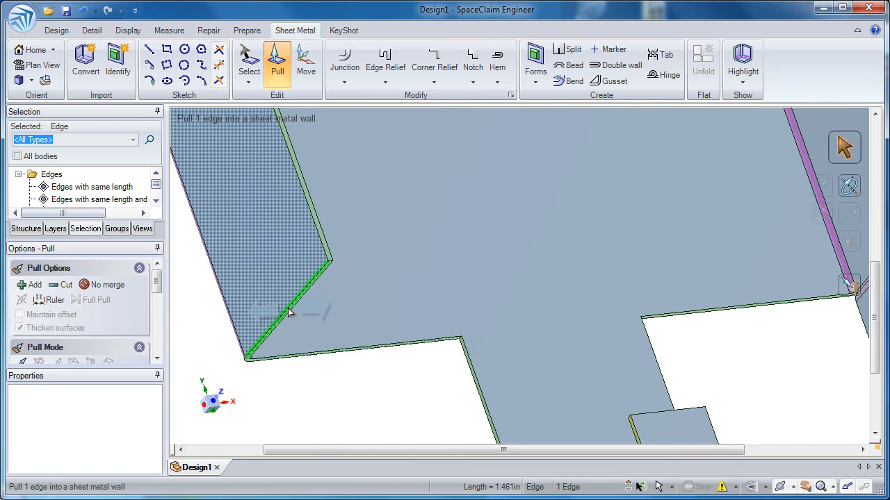
{"action": "left_click", "coordinate": [288, 311]}
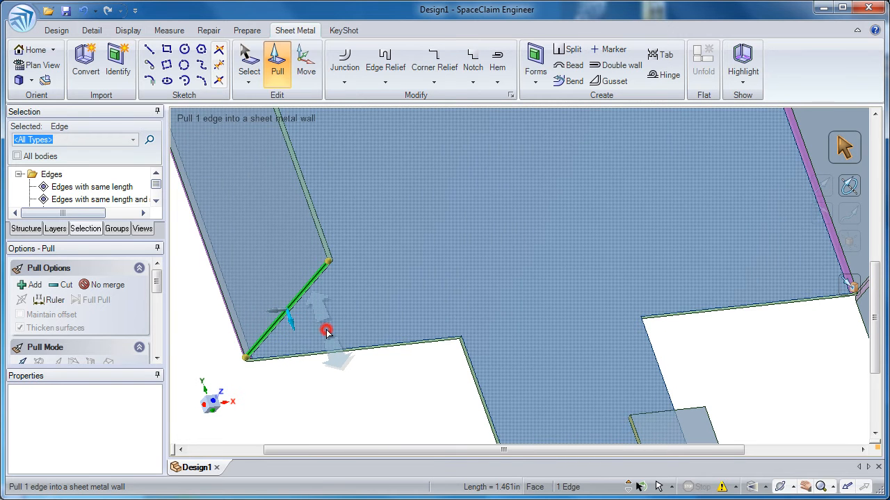
{"action": "mouse_move", "coordinate": [324, 326]}
{"action": "left_mouse_down"}
{"action": "mouse_move", "coordinate": [322, 303]}
{"action": "mouse_move", "coordinate": [339, 370]}
{"action": "mouse_move", "coordinate": [323, 312]}
{"action": "left_mouse_up"}
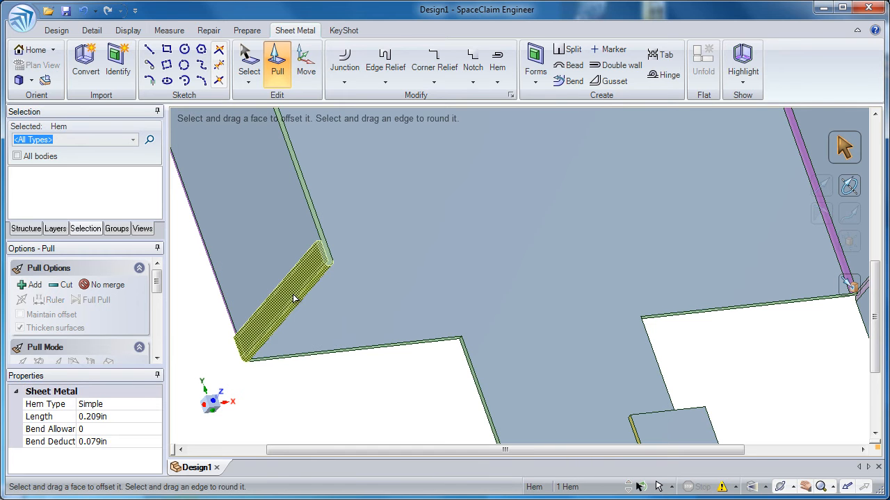
Change the simple hem on the side flange to an open hem.
{"action": "left_click", "coordinate": [292, 296]}
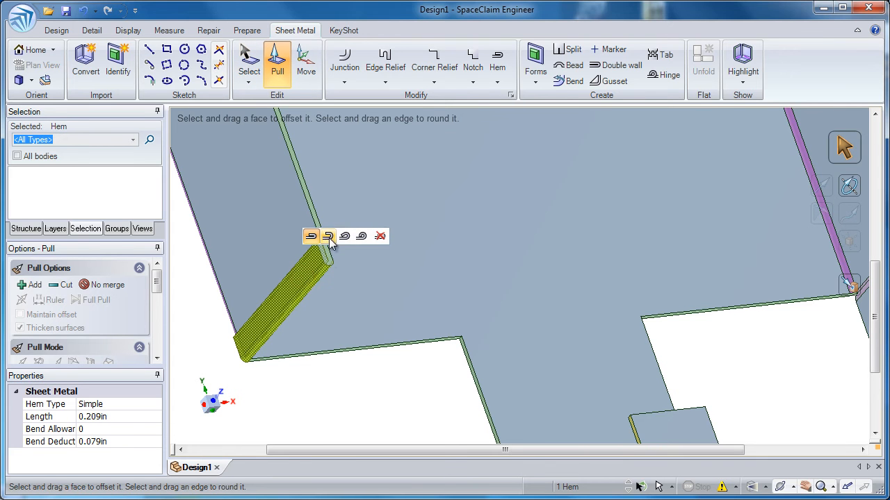
{"action": "left_click", "coordinate": [327, 236]}
{"action": "left_click", "coordinate": [374, 374]}
Pull a partial tab about 0.6 in wide from the arm's 1.5 in side edge, starting about 0.5 in from the inner corner.
{"action": "middle_click_drag", "start_coordinate": [375, 376], "coordinate": [335, 294]}
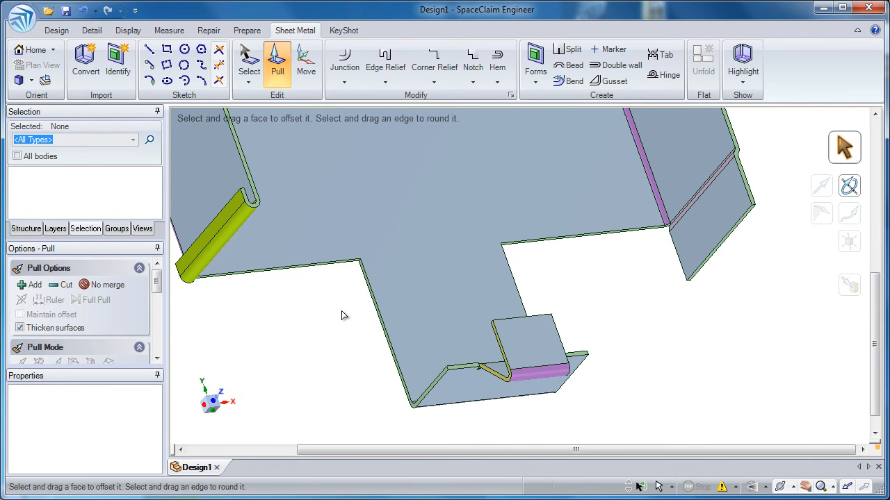
{"action": "left_click", "coordinate": [389, 348]}
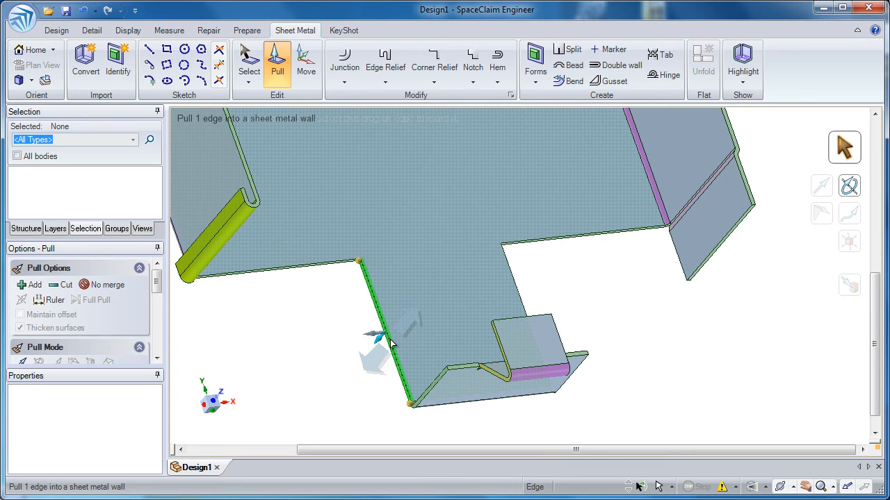
{"action": "left_click", "coordinate": [391, 342]}
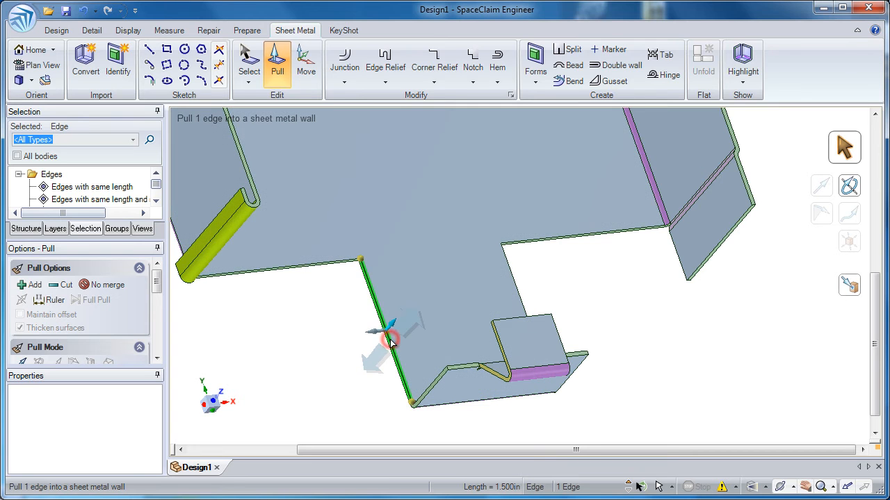
{"action": "left_click", "coordinate": [359, 253]}
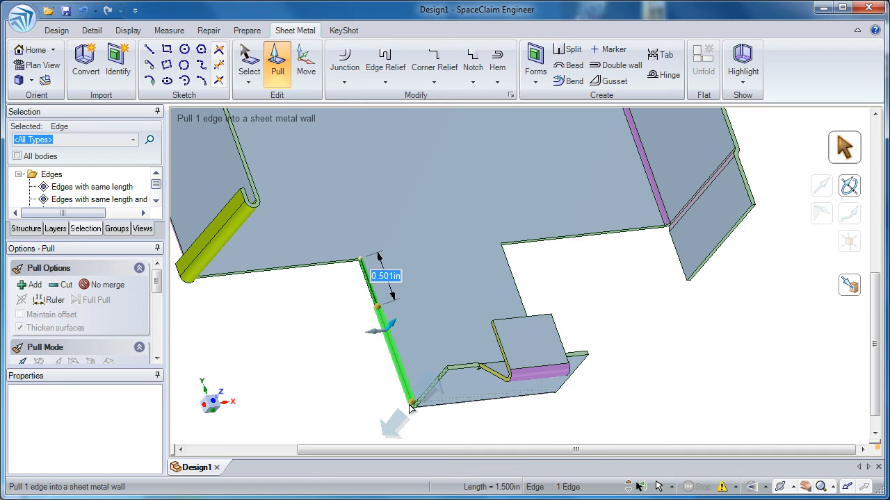
{"action": "left_click", "coordinate": [398, 365]}
{"action": "left_click_drag", "start_coordinate": [355, 364], "coordinate": [326, 388]}
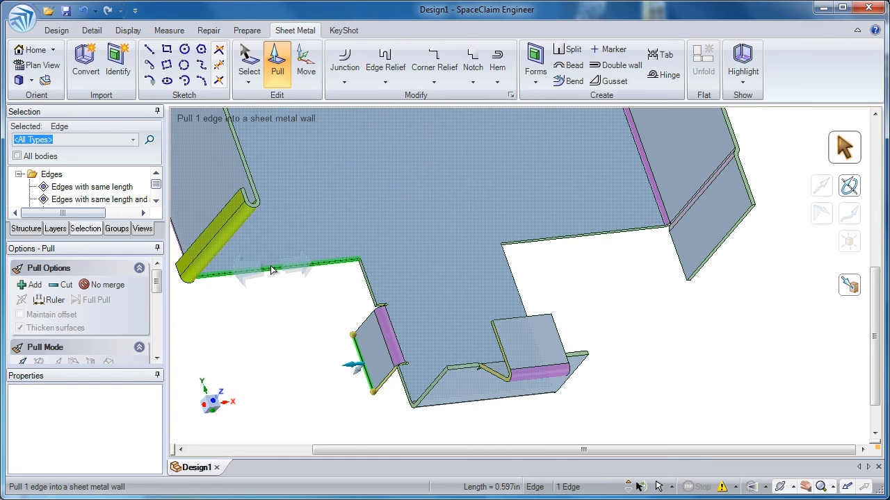
Pull a partial tab about 1.05 in wide from the base edge between the hemmed flange and the arm, inset at both ends.
{"action": "left_click", "coordinate": [271, 270]}
{"action": "left_click_drag", "start_coordinate": [366, 260], "coordinate": [353, 258]}
{"action": "left_click_drag", "start_coordinate": [197, 279], "coordinate": [261, 348]}
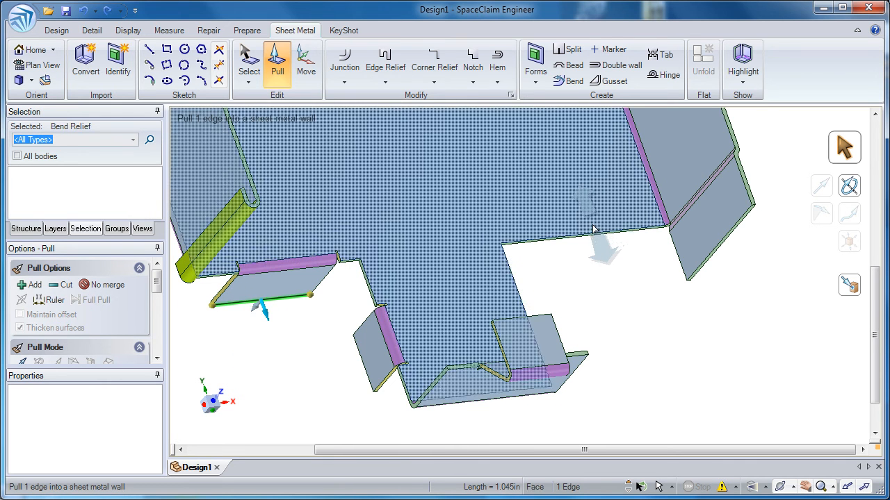
Pull a partial tab from the 1.75 in base edge beside the arm, starting about 0.407 in from the inner corner and inset at the far end.
{"action": "left_click", "coordinate": [588, 231]}
{"action": "left_click_drag", "start_coordinate": [501, 245], "coordinate": [539, 240]}
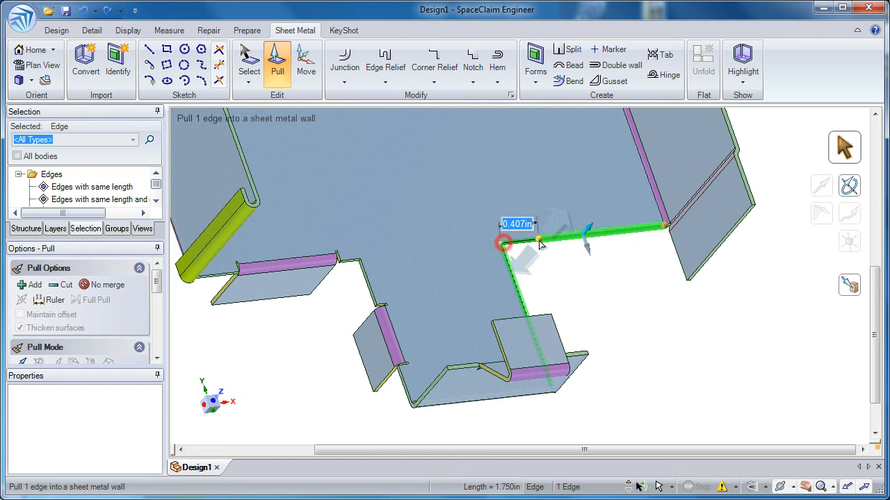
{"action": "left_click_drag", "start_coordinate": [664, 225], "coordinate": [605, 287]}
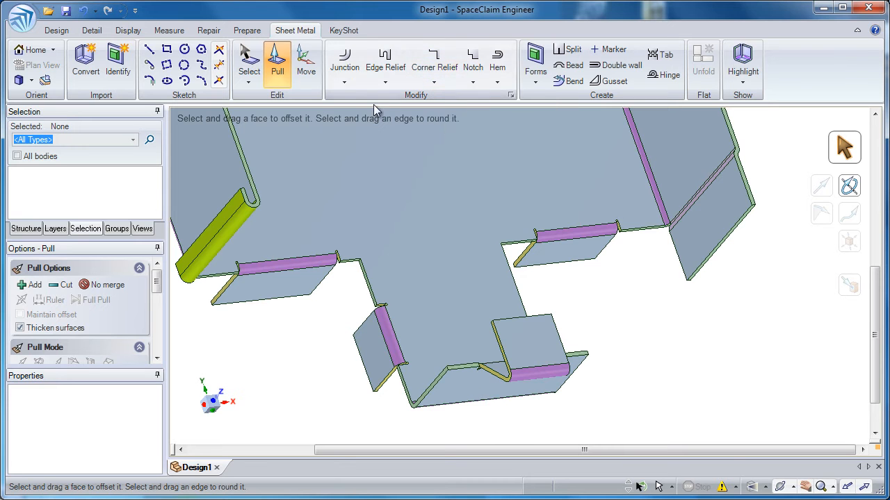
Change the bend relief nearest the hemmed flange, on the tab between that flange and the arm, from rounded to square.
{"action": "scroll", "coordinate": [233, 292], "scroll_direction": "up", "scroll_amount": 5}
{"action": "left_click", "coordinate": [223, 287]}
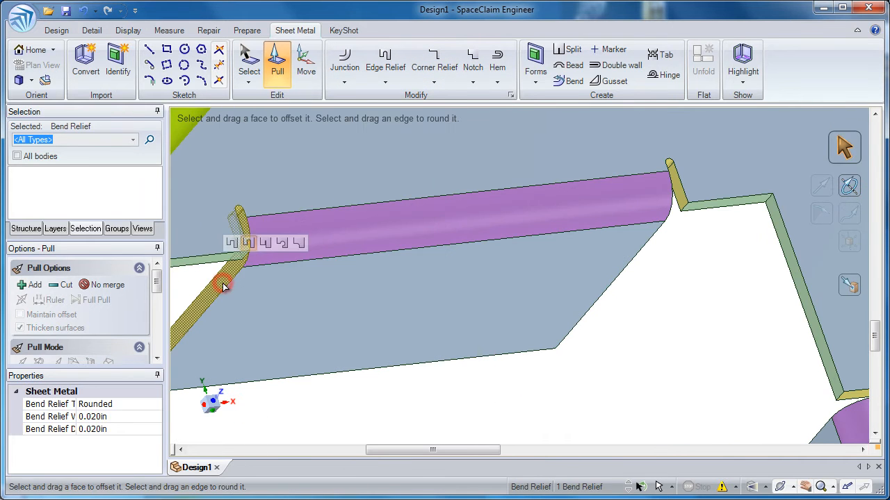
{"action": "left_click", "coordinate": [231, 244]}
Change the bend reliefs of the arm's side tab to Rip at the inner end and circular at the outer end.
{"action": "middle_click_drag", "start_coordinate": [723, 338], "coordinate": [647, 258], "text": "shift"}
{"action": "left_click", "coordinate": [679, 266]}
{"action": "left_click", "coordinate": [722, 223]}
{"action": "middle_click_drag", "start_coordinate": [733, 264], "coordinate": [638, 309]}
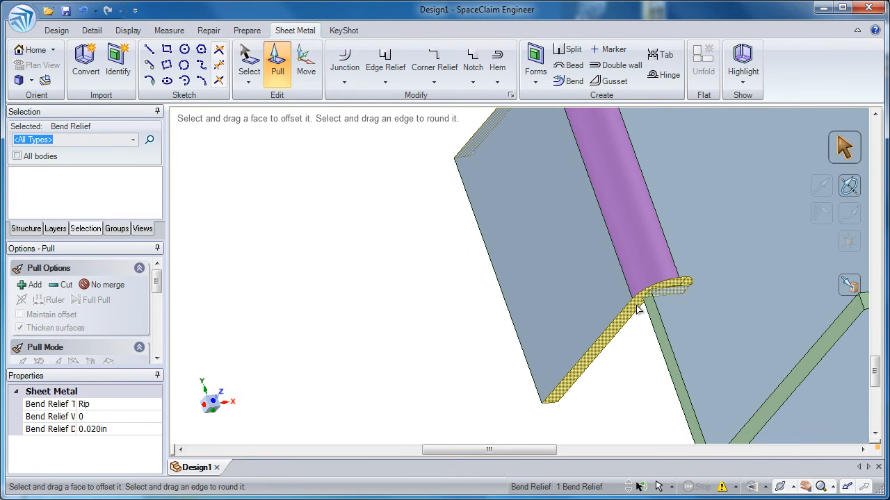
{"action": "left_click", "coordinate": [638, 309]}
{"action": "left_click", "coordinate": [691, 264]}
Change the arm-side bend relief of the tab on the 1.75 in base edge to Smooth.
{"action": "middle_click_drag", "start_coordinate": [636, 376], "coordinate": [628, 244], "text": "ctrl"}
{"action": "middle_click_drag", "start_coordinate": [781, 208], "coordinate": [629, 348], "text": "shift"}
{"action": "left_click", "coordinate": [599, 255]}
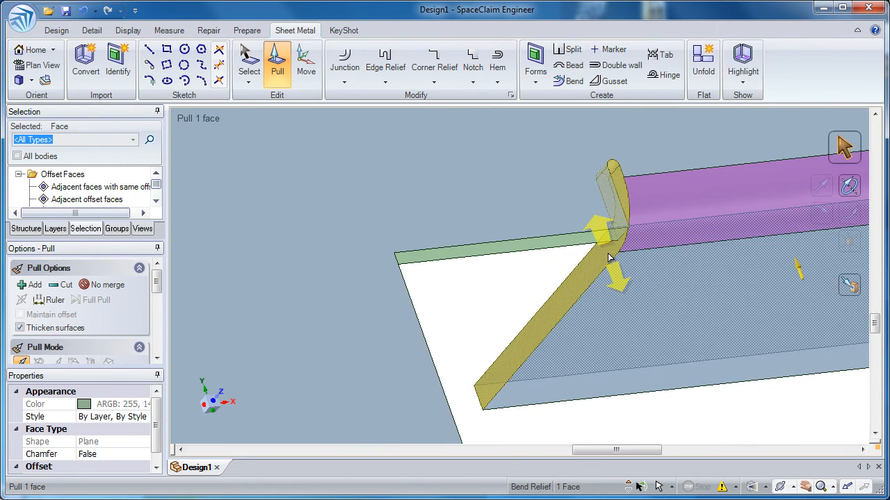
{"action": "left_click", "coordinate": [606, 254]}
{"action": "left_click", "coordinate": [680, 214]}
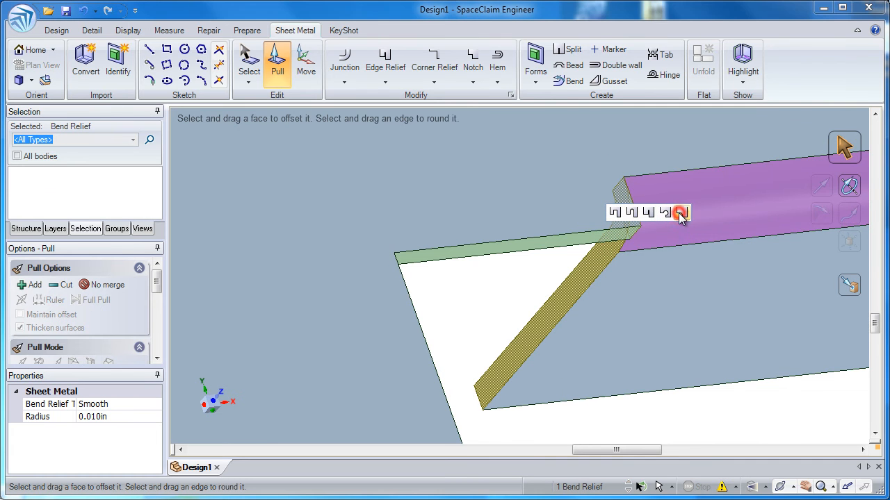
Unfold the part from its base face and examine the tabs and their bend reliefs in the flat pattern.
{"action": "middle_click_drag", "start_coordinate": [627, 361], "coordinate": [673, 177], "text": "ctrl"}
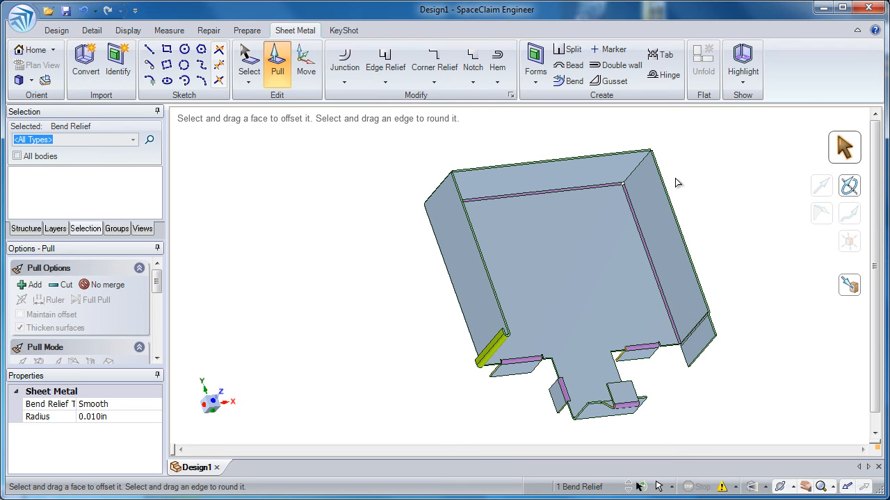
{"action": "left_click", "coordinate": [249, 63]}
{"action": "middle_click_drag", "start_coordinate": [523, 238], "coordinate": [609, 277]}
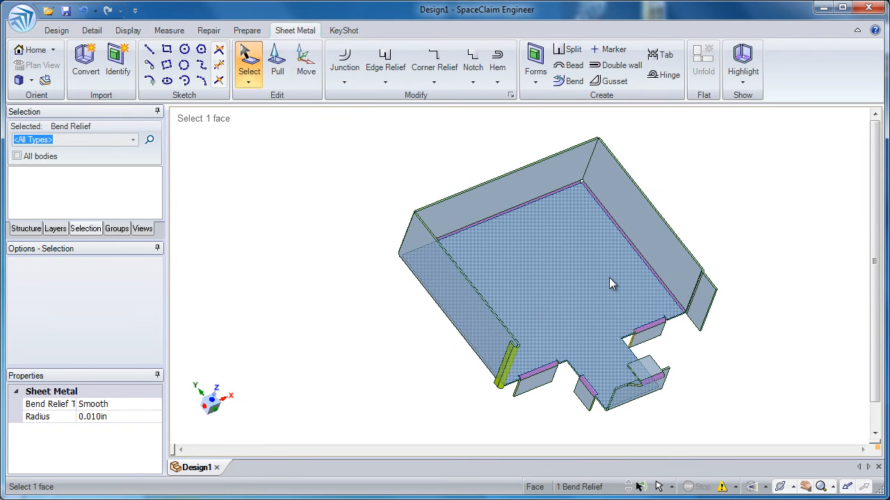
{"action": "left_click", "coordinate": [609, 278]}
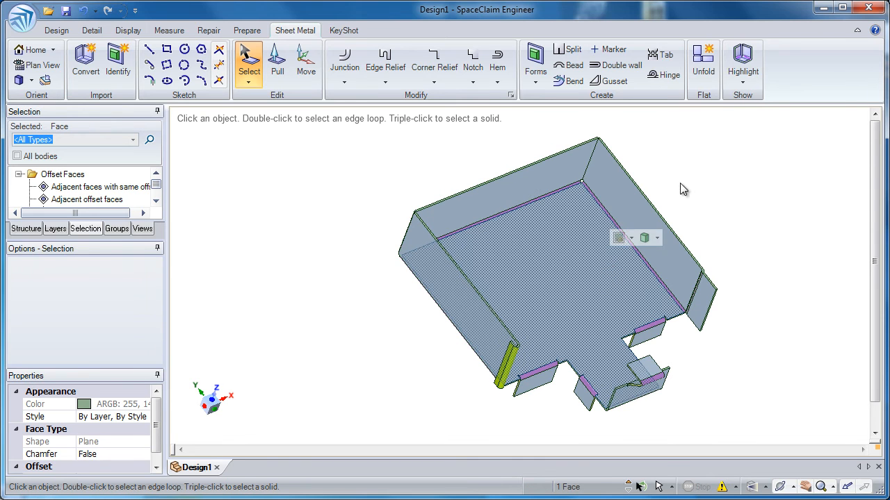
{"action": "left_click", "coordinate": [704, 80]}
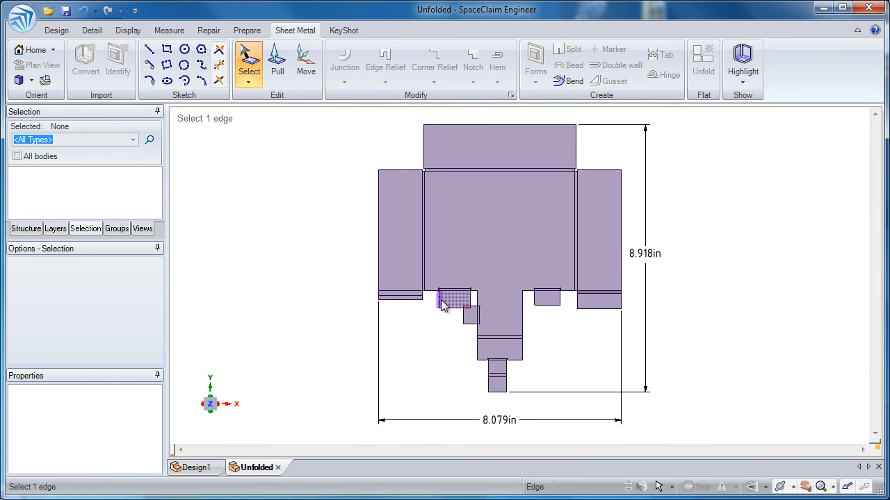
{"action": "scroll", "coordinate": [442, 299], "scroll_direction": "up", "scroll_amount": 6, "text": "ctrl"}
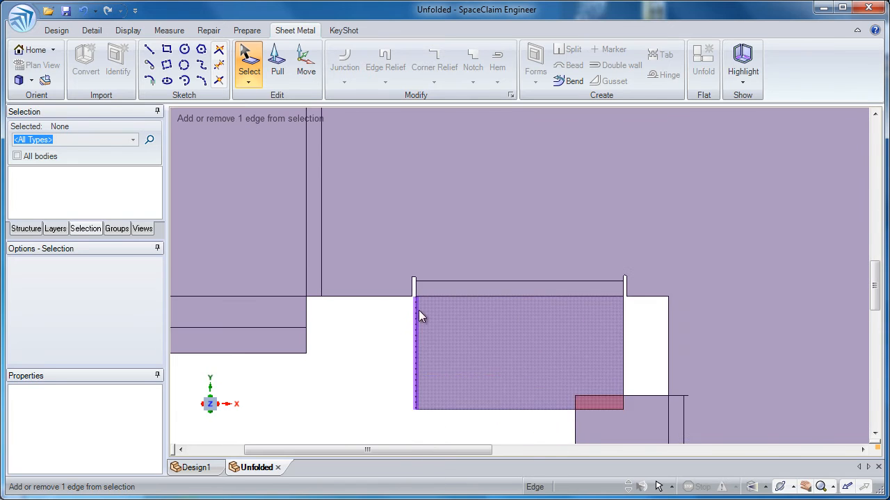
{"action": "scroll", "coordinate": [420, 316], "scroll_direction": "up", "scroll_amount": 3}
{"action": "middle_click_drag", "start_coordinate": [751, 334], "coordinate": [492, 133], "text": "shift"}
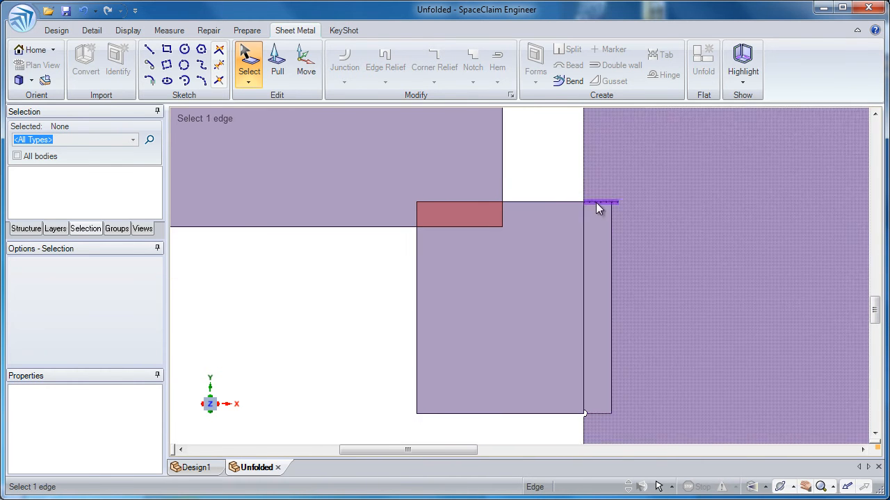
{"action": "middle_click_drag", "start_coordinate": [730, 292], "coordinate": [590, 299], "text": "shift"}
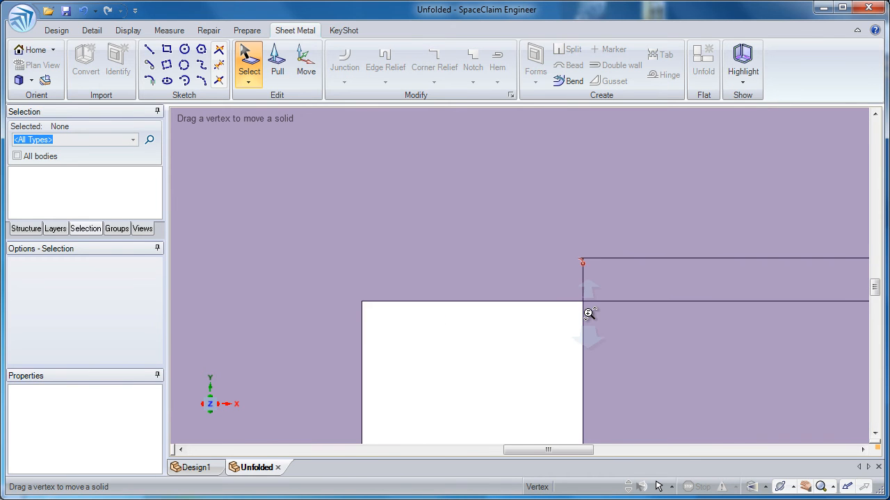
{"action": "middle_click_drag", "start_coordinate": [582, 367], "coordinate": [501, 403], "text": "ctrl"}
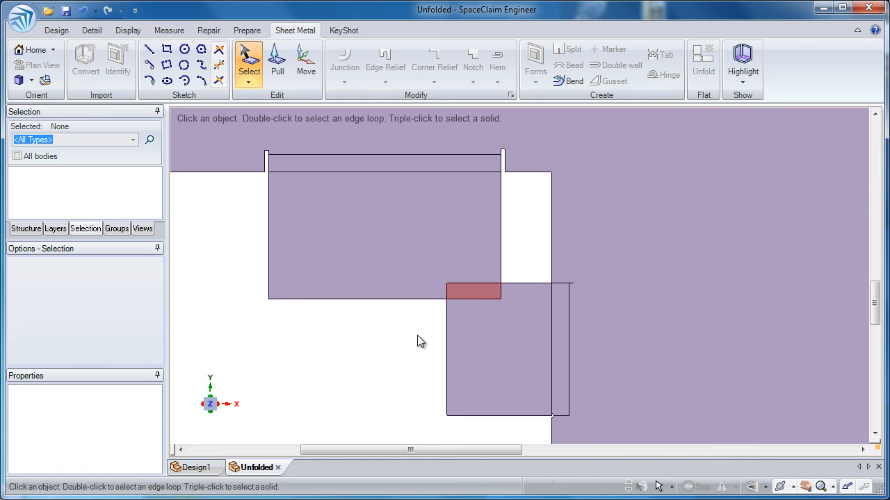
In Design1, move the arm-side end of the tab beside the hemmed flange inward to narrow it, and recheck the Unfolded design.
{"action": "left_click", "coordinate": [195, 467]}
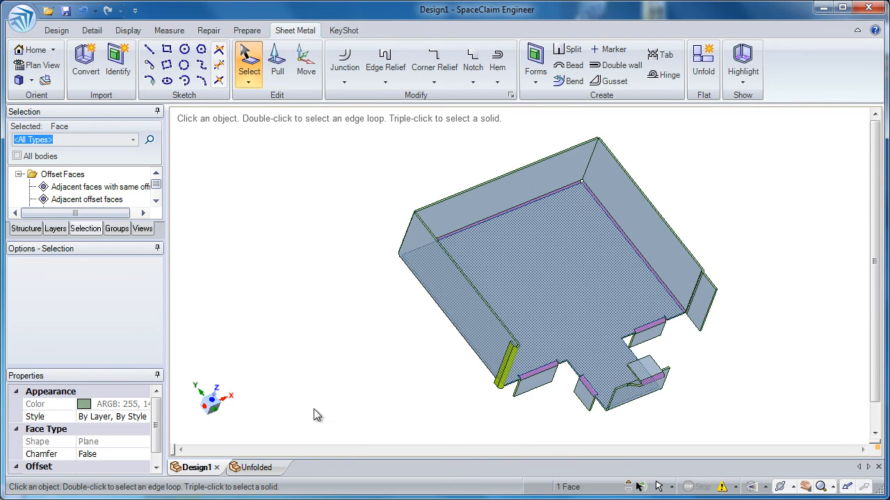
{"action": "middle_click_drag", "start_coordinate": [512, 397], "coordinate": [459, 287], "text": "shift"}
{"action": "scroll", "coordinate": [479, 251], "scroll_direction": "up", "scroll_amount": 5}
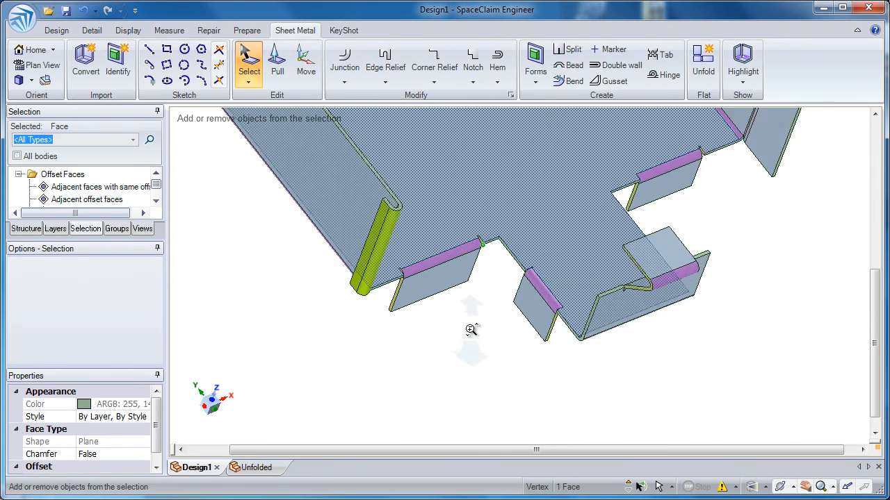
{"action": "middle_click_drag", "start_coordinate": [458, 331], "coordinate": [421, 346]}
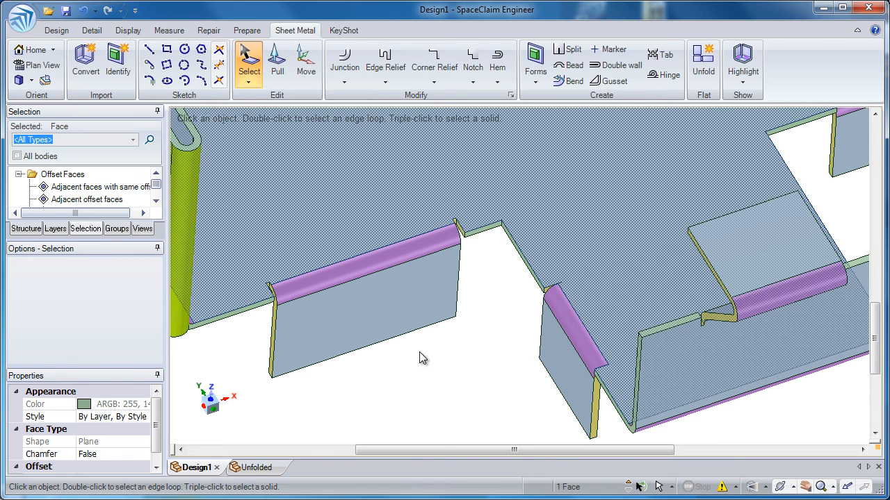
{"action": "key", "text": "m"}
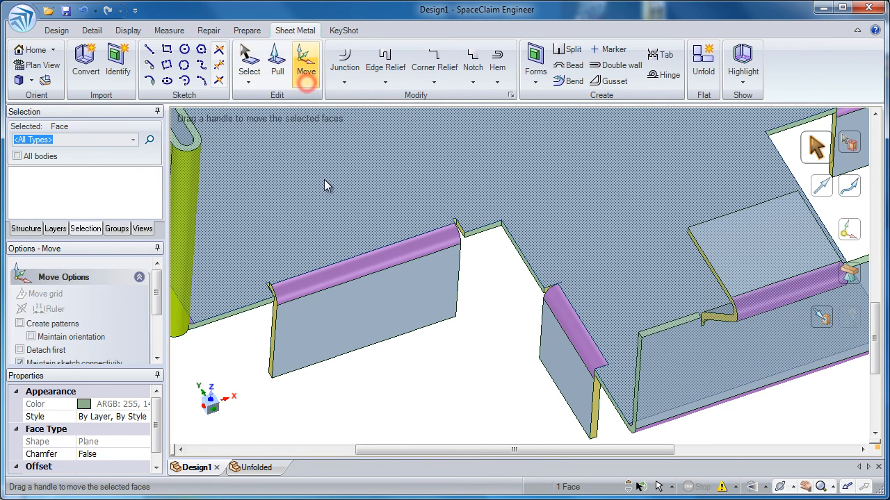
{"action": "left_click_drag", "start_coordinate": [401, 368], "coordinate": [482, 217]}
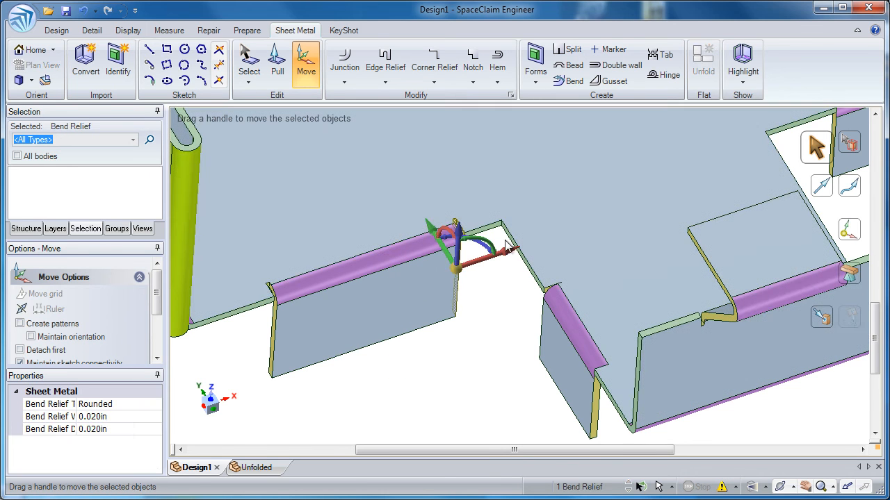
{"action": "left_click_drag", "start_coordinate": [509, 252], "coordinate": [456, 271]}
{"action": "left_click", "coordinate": [445, 329]}
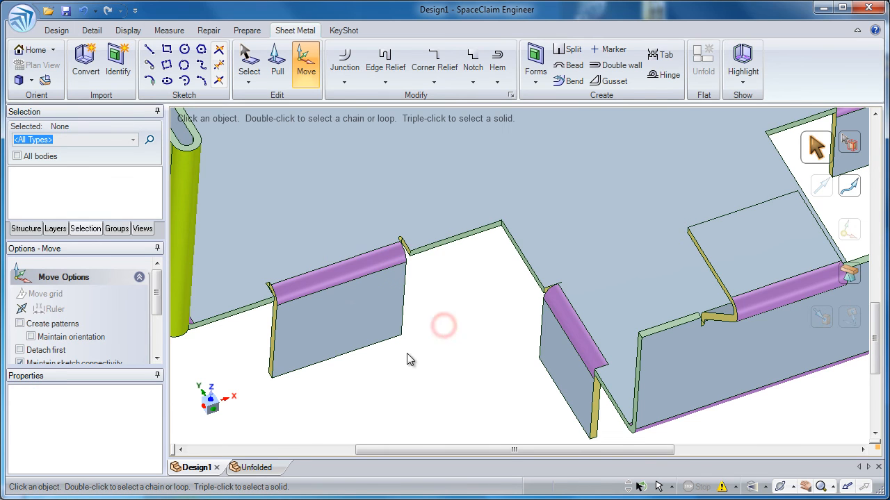
{"action": "left_click", "coordinate": [254, 467]}
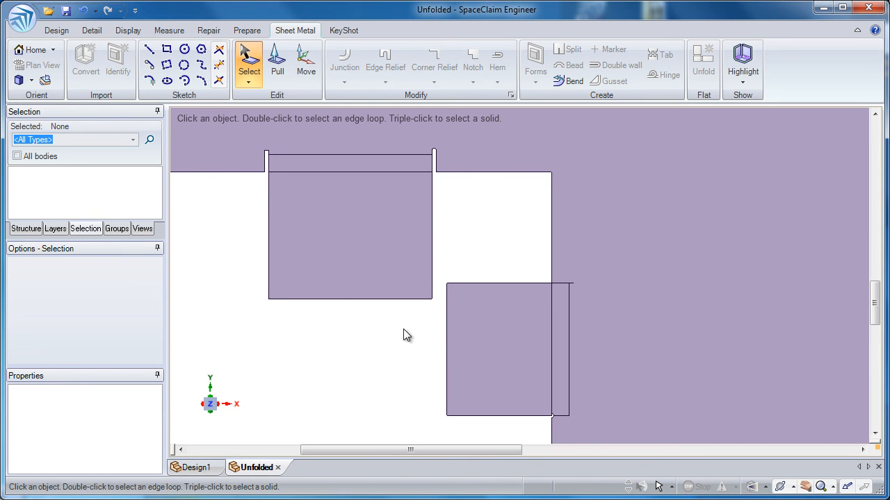
Back in Design1, view the part square to the back wall and select the entire unhemmed side flange for moving.
{"action": "left_click", "coordinate": [200, 467]}
{"action": "key", "text": "h"}
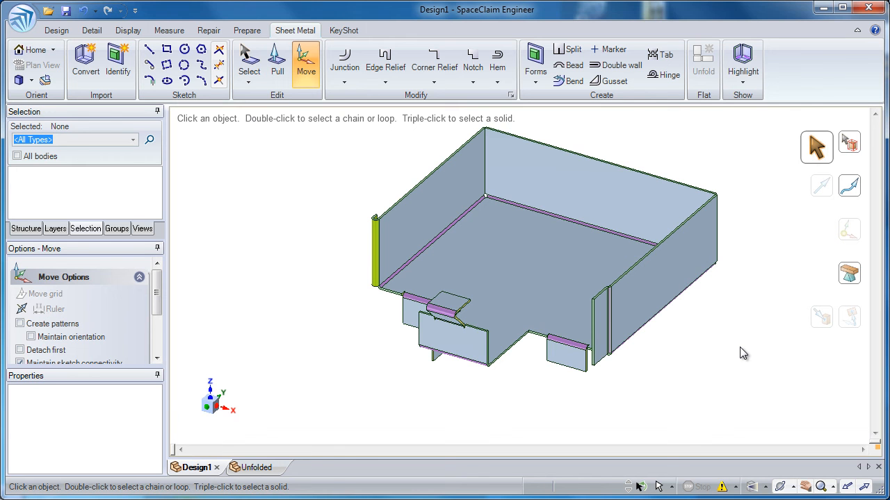
{"action": "middle_click_drag", "start_coordinate": [709, 342], "coordinate": [735, 313]}
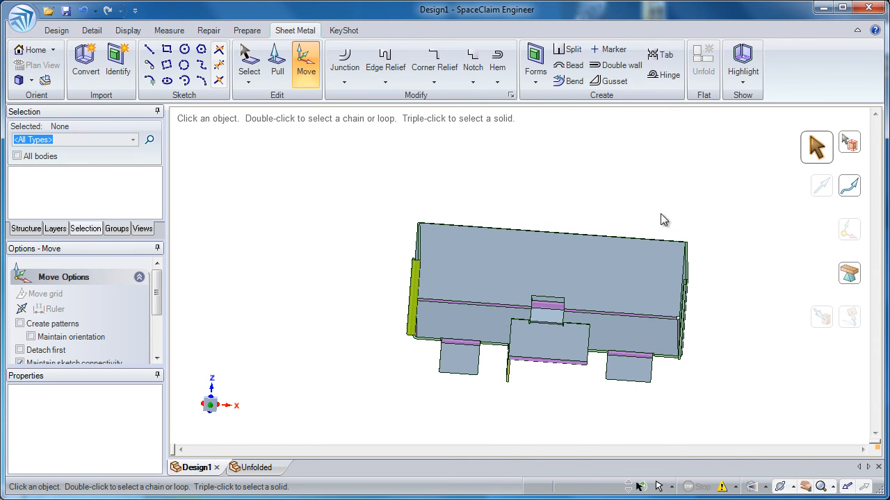
{"action": "left_click", "coordinate": [661, 272]}
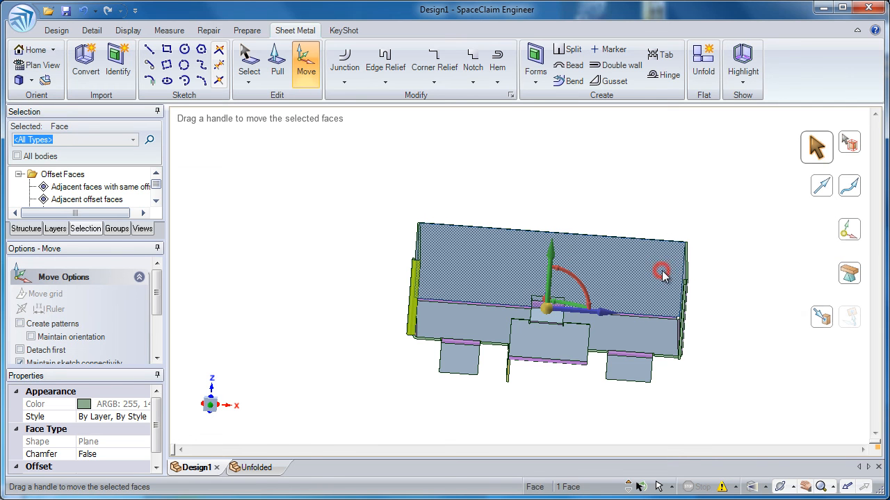
{"action": "left_click", "coordinate": [38, 64]}
{"action": "left_click", "coordinate": [673, 217]}
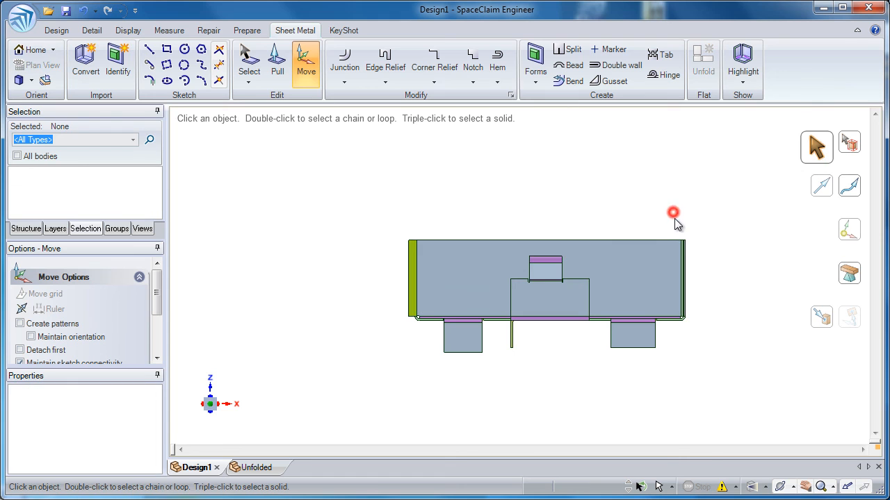
{"action": "left_click_drag", "start_coordinate": [675, 227], "coordinate": [727, 340]}
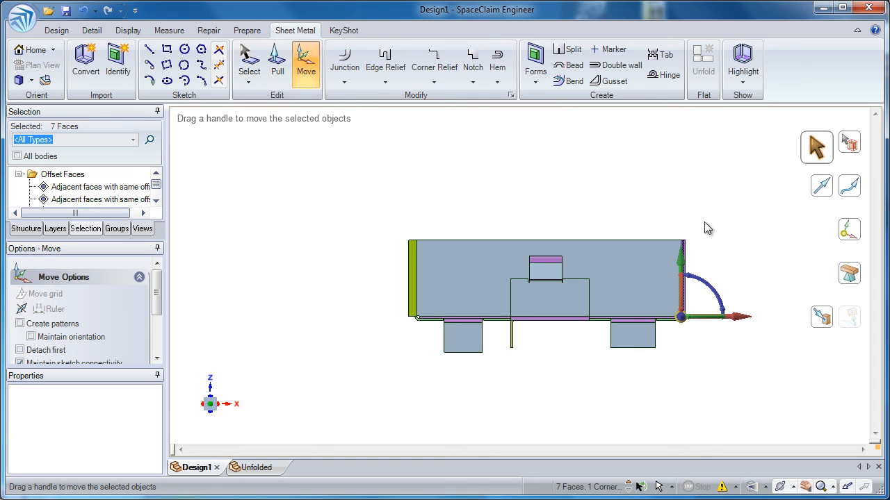
Relocate the Move handle to the upper outer edge of the selected side flange.
{"action": "left_click", "coordinate": [844, 234]}
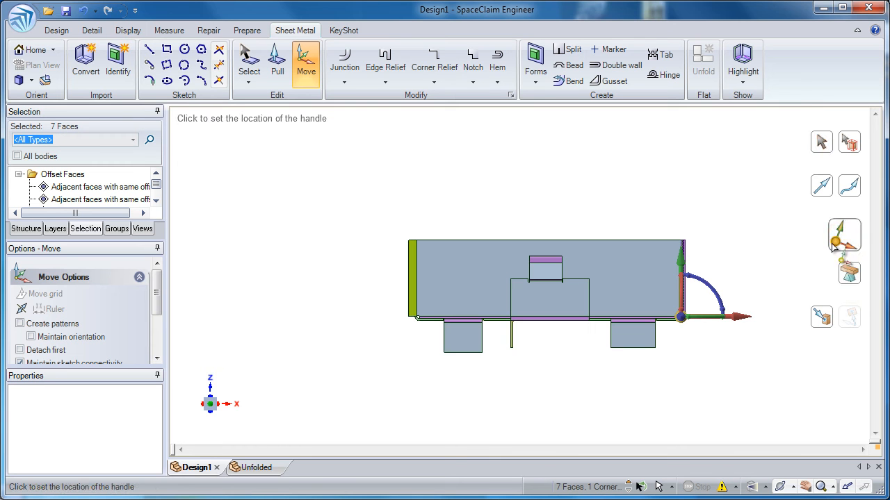
{"action": "middle_click_drag", "start_coordinate": [703, 268], "coordinate": [709, 394], "text": "ctrl"}
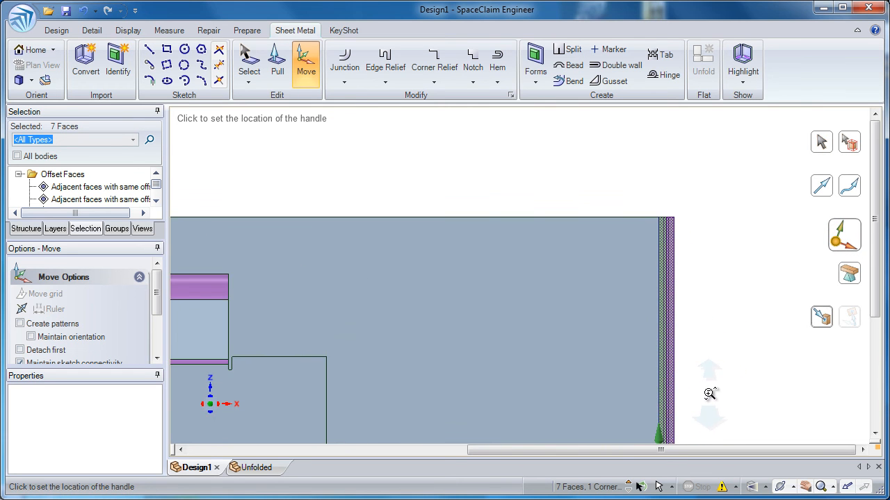
{"action": "left_click", "coordinate": [676, 242]}
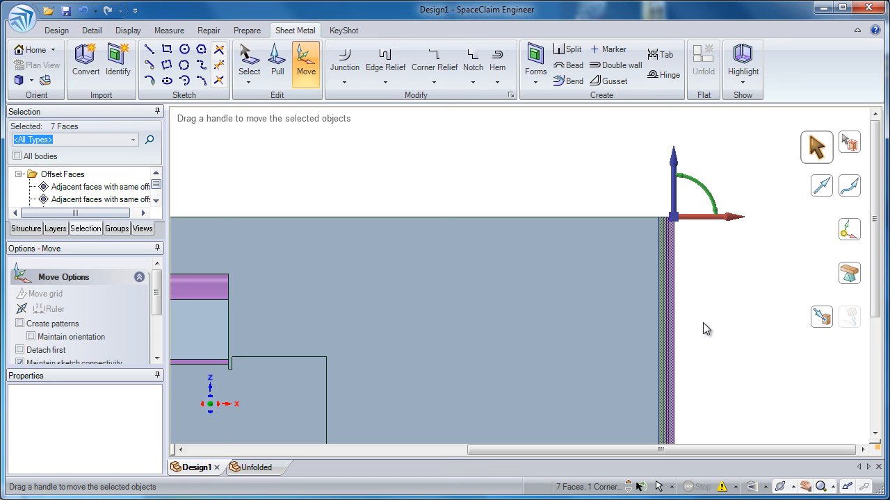
Dimension the flange's outward move from the hemmed flange, set the distance to 5.5 in, and restore the home view.
{"action": "left_click", "coordinate": [729, 219]}
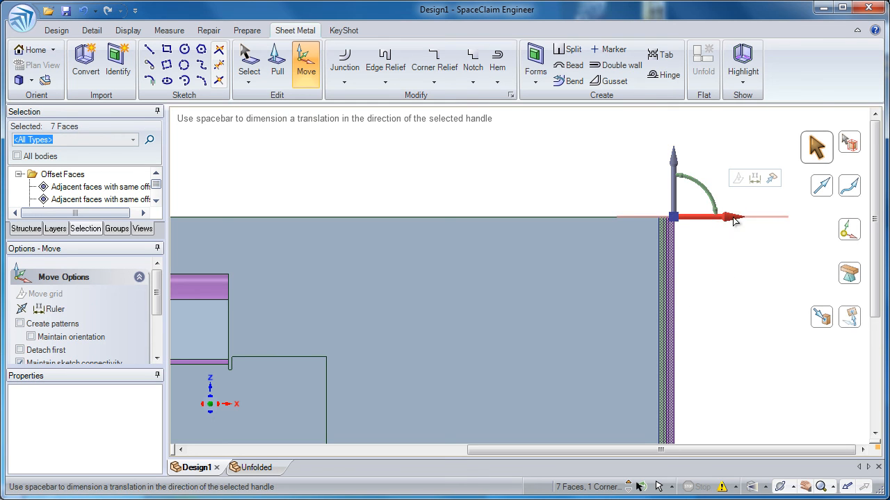
{"action": "left_click", "coordinate": [755, 179]}
{"action": "middle_click_drag", "start_coordinate": [705, 314], "coordinate": [707, 174], "text": "ctrl"}
{"action": "left_click_drag", "start_coordinate": [712, 266], "coordinate": [426, 258]}
{"action": "middle_click_drag", "start_coordinate": [425, 258], "coordinate": [439, 271]}
{"action": "left_click_drag", "start_coordinate": [438, 271], "coordinate": [429, 300]}
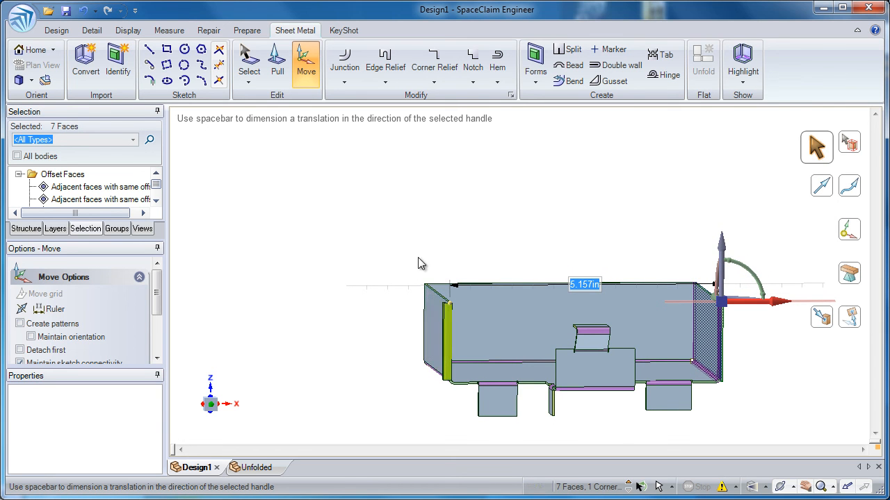
{"action": "type", "text": "5.5"}
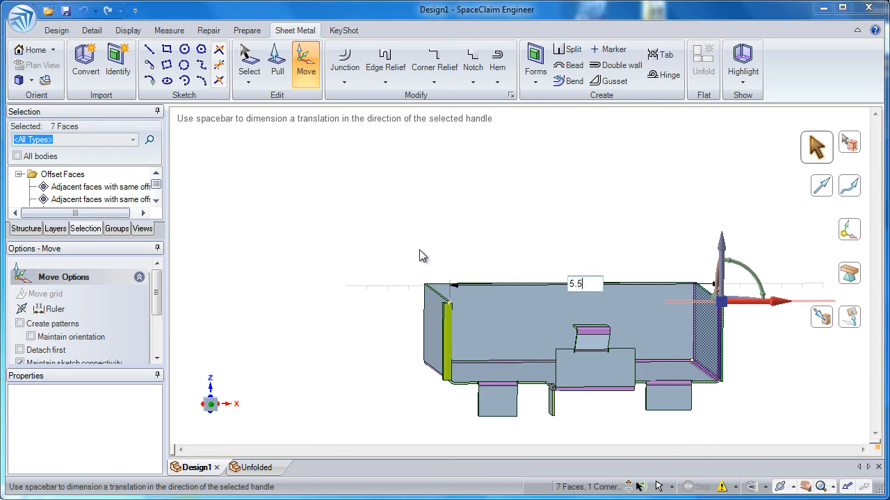
{"action": "key", "text": "Escape"}
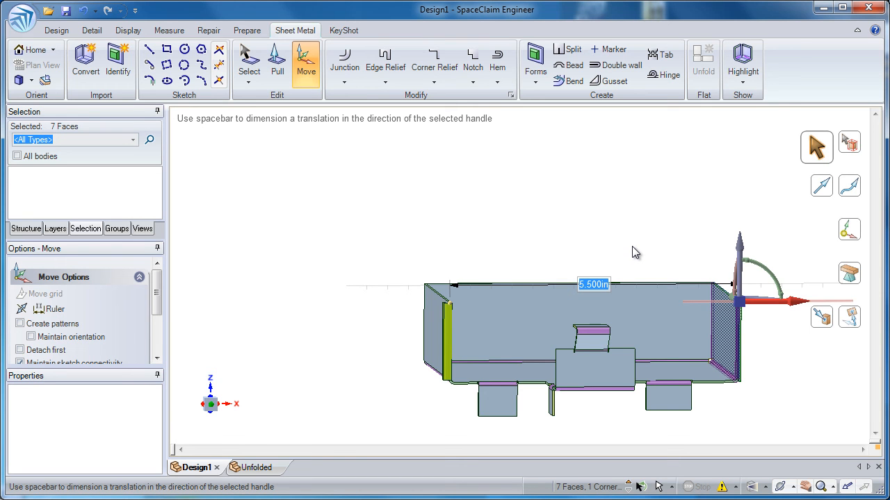
{"action": "left_click", "coordinate": [632, 246]}
{"action": "key", "text": "h"}
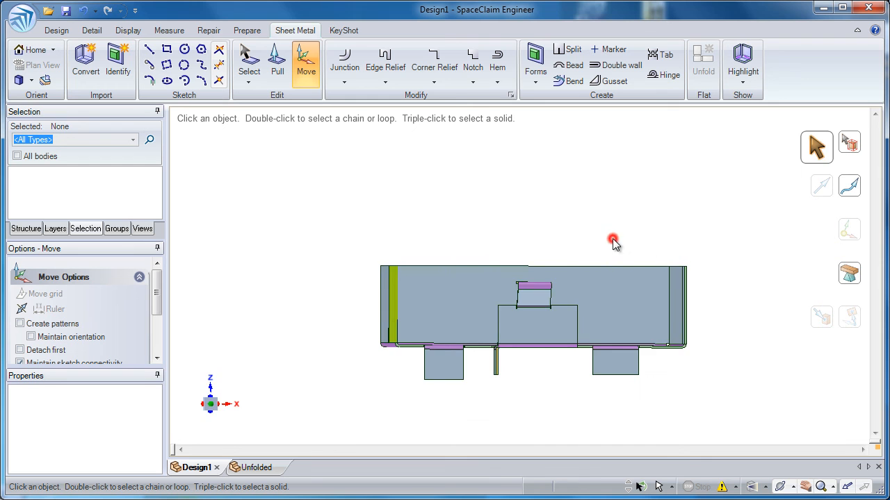
{"action": "left_click", "coordinate": [712, 173]}
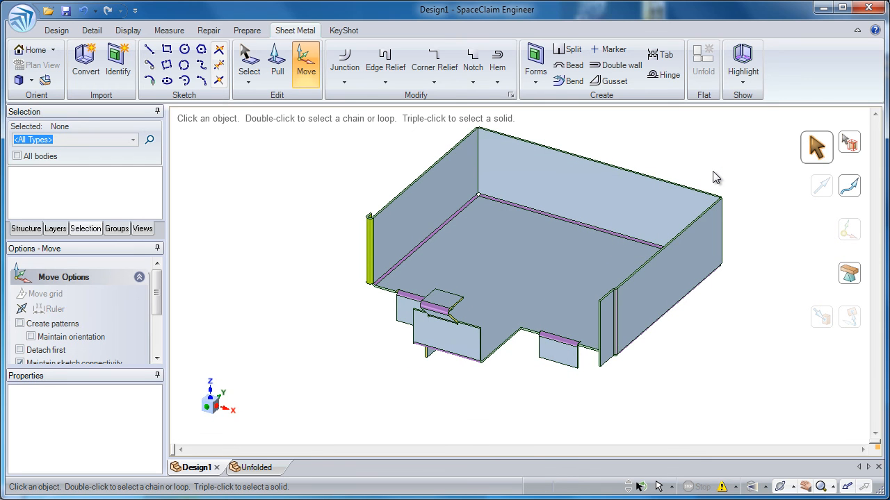